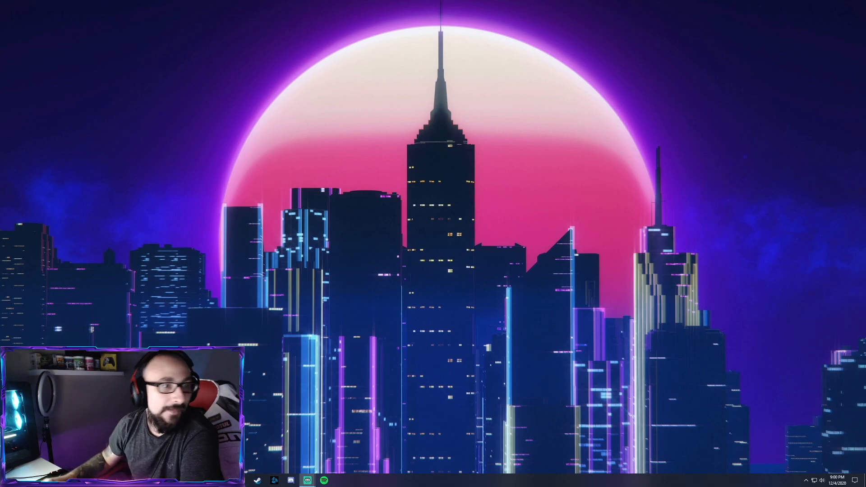
Bring the Streamlabs OBS Settings window onto the desktop, enlarge it, and review the stream destinations
drag(0, 180, 375, 60)
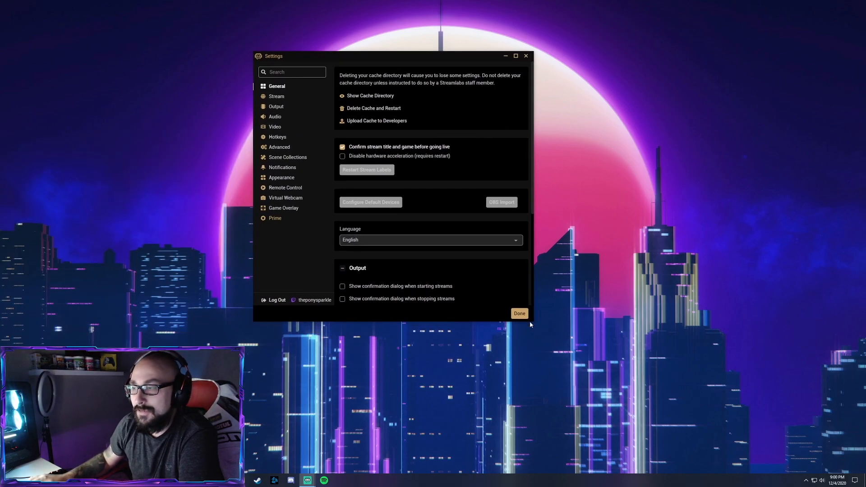
drag(532, 321, 608, 440)
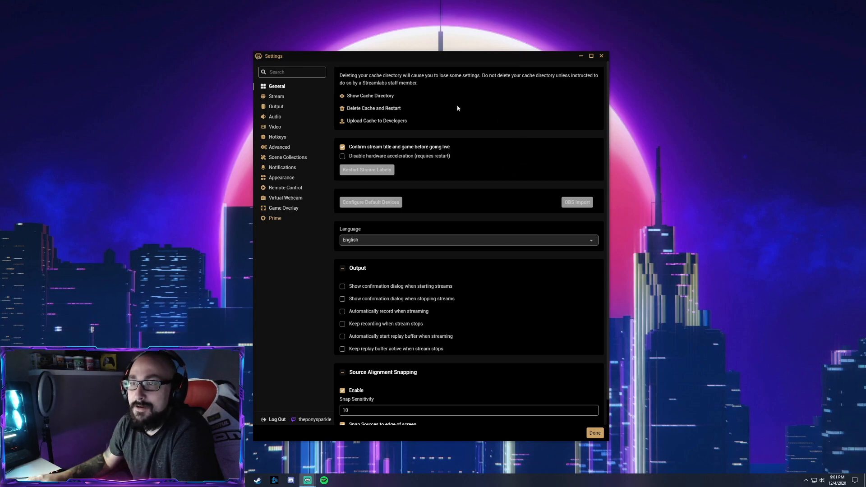
click(278, 98)
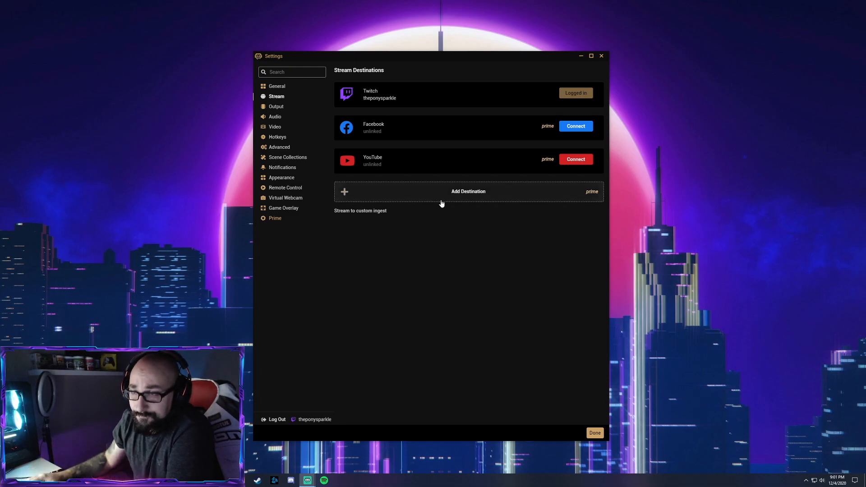
Review the output settings for streaming, recording, replay buffer and audio tracks
click(277, 109)
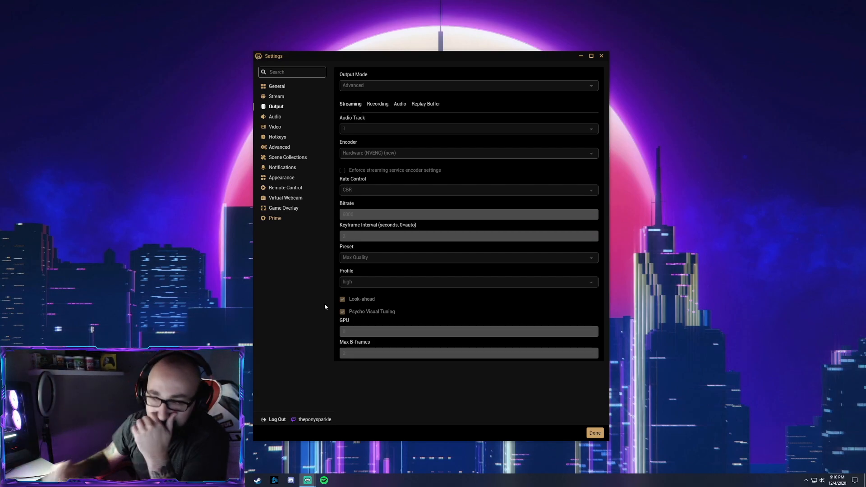
click(375, 105)
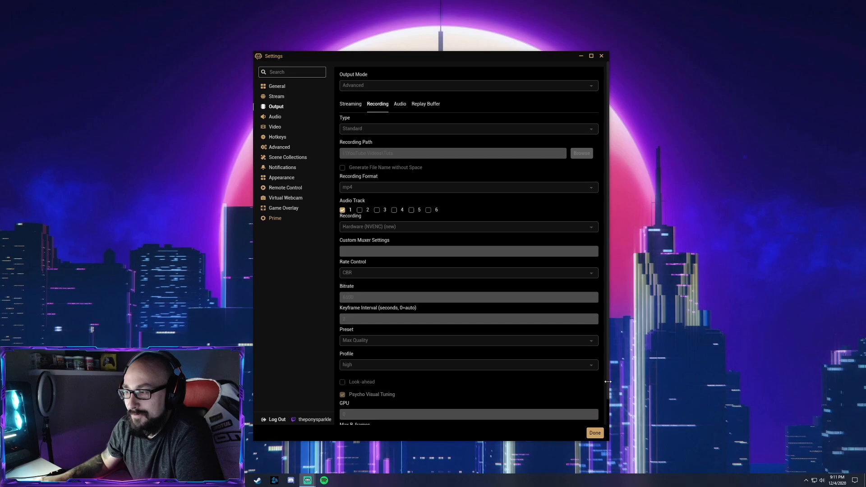
scroll(496, 392, down, 1)
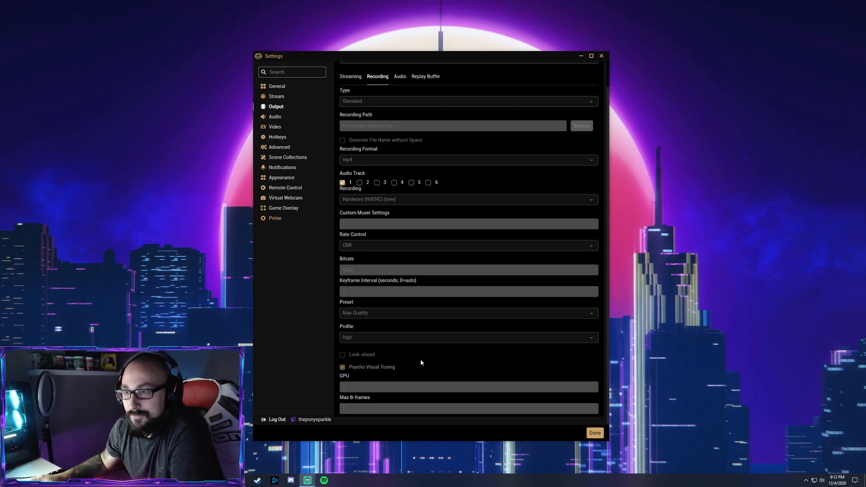
click(400, 77)
click(425, 77)
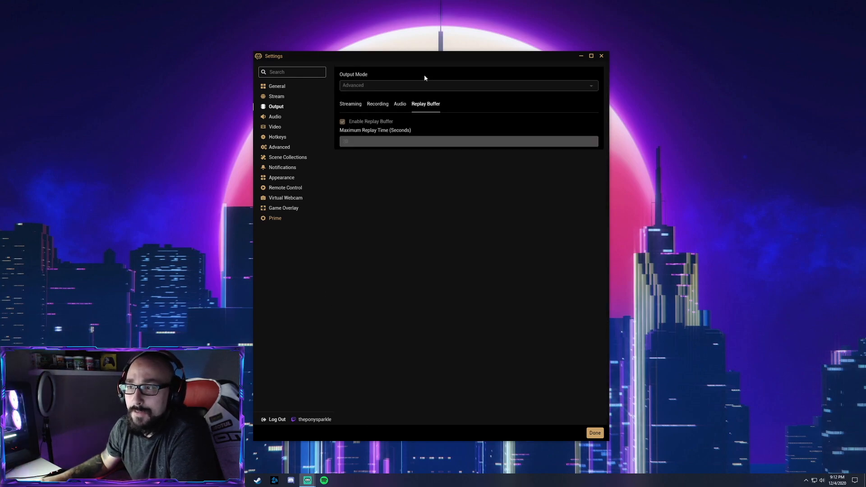
click(400, 105)
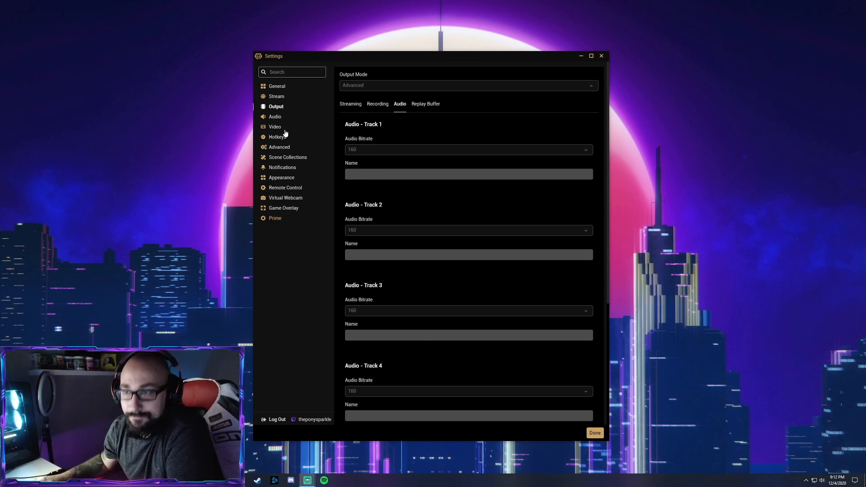
Review the audio device settings, the video resolution and FPS settings, and the hotkey assignments
click(274, 118)
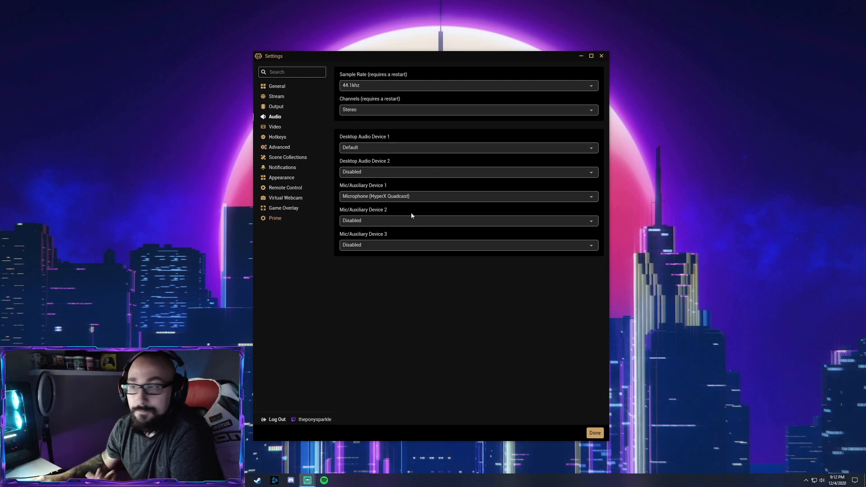
click(276, 127)
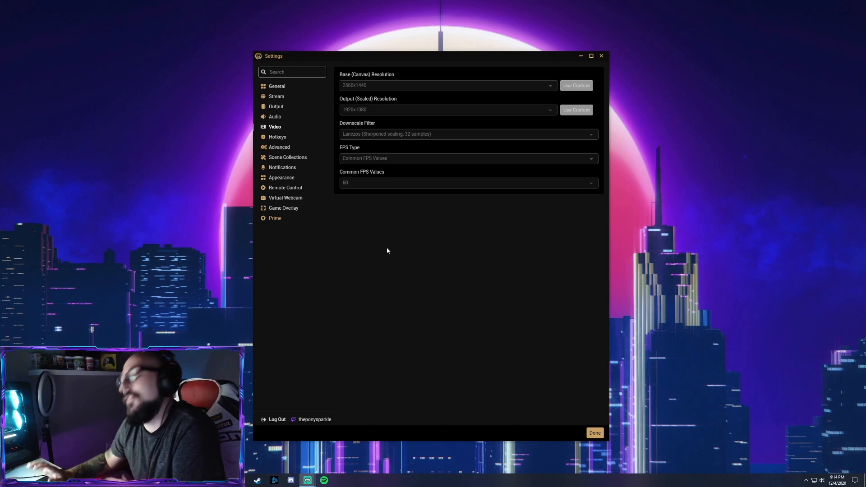
click(278, 137)
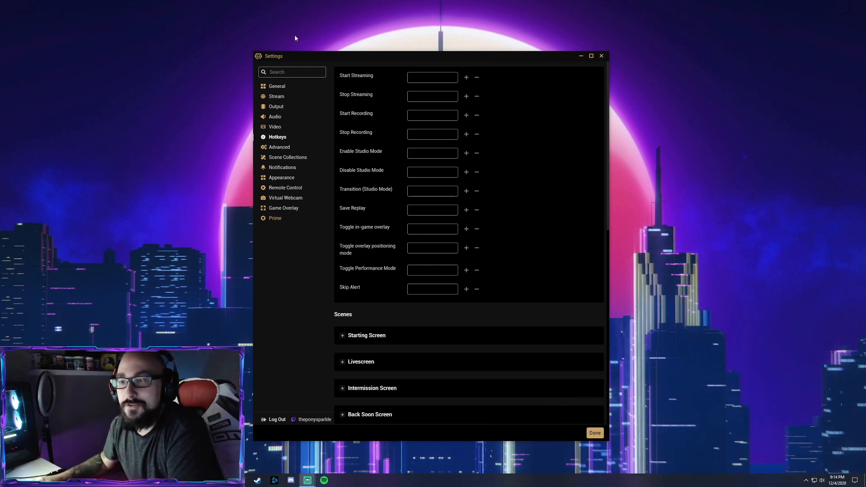
Review the advanced settings and inspect the available process priority options without changing the selection
click(275, 149)
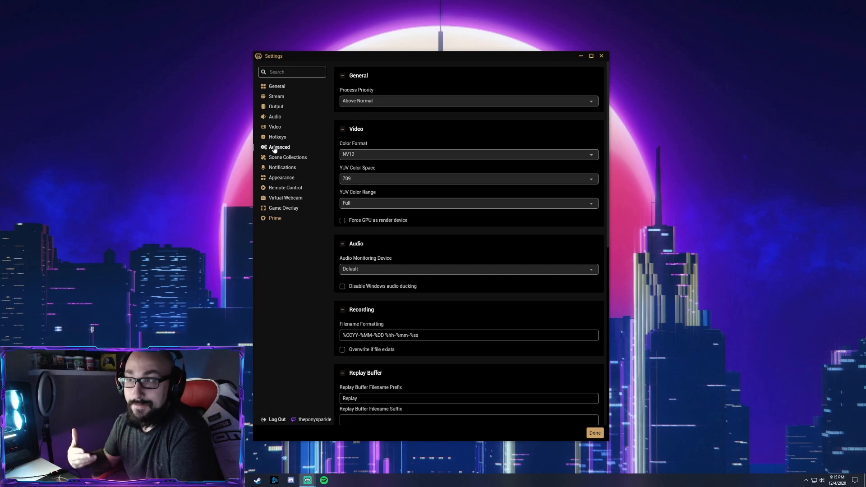
click(431, 101)
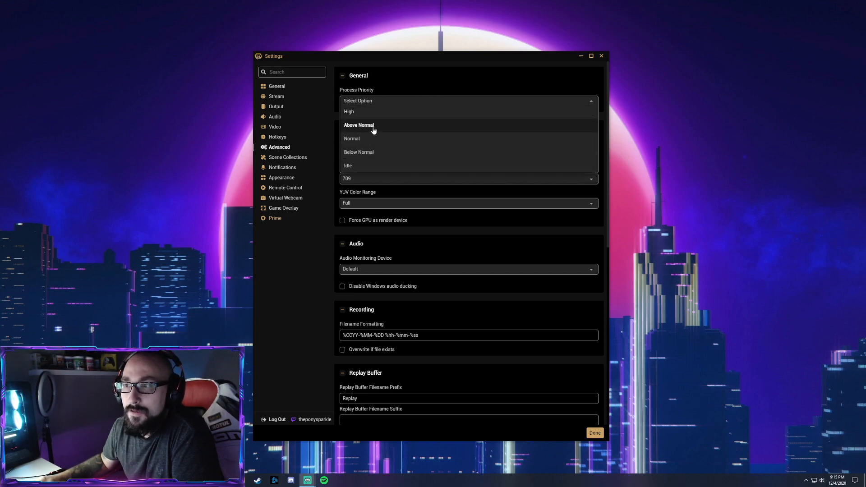
click(441, 63)
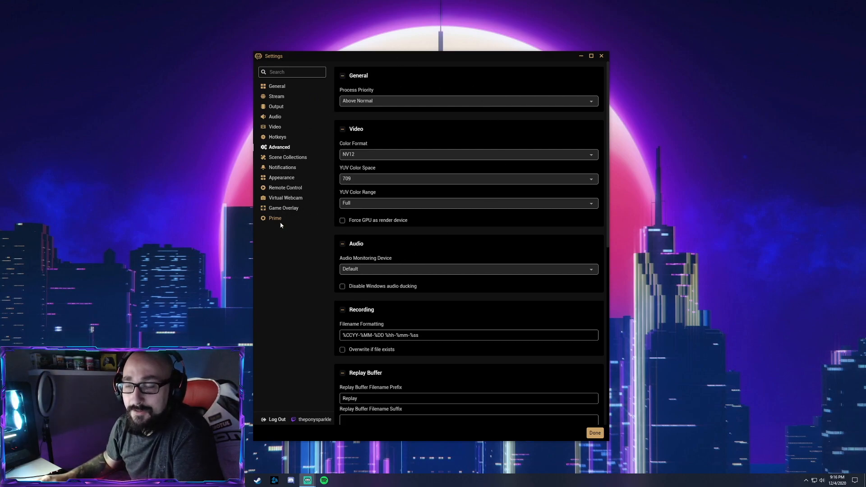
Review the scene collection, notification, appearance, remote control, virtual webcam, game overlay and general settings, and close the Settings window
click(284, 158)
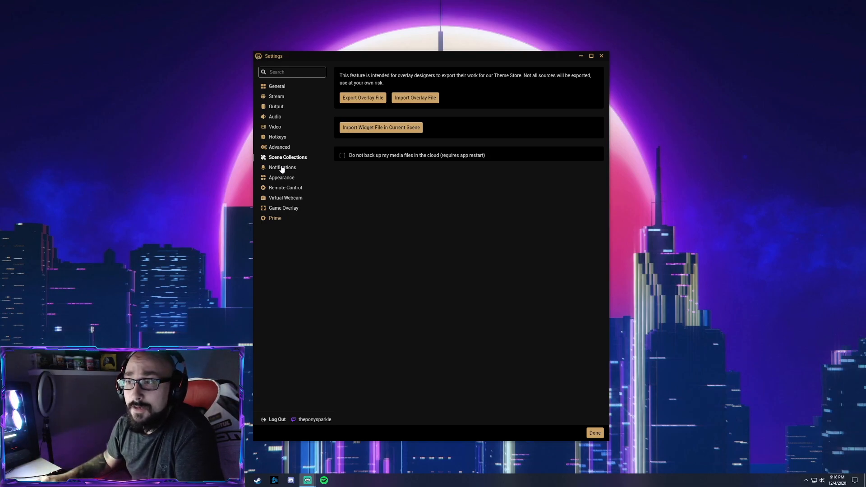
click(281, 169)
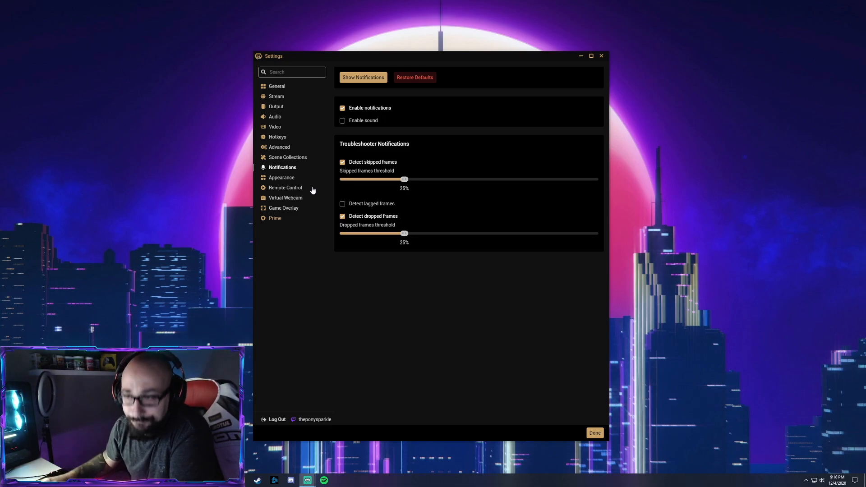
click(299, 178)
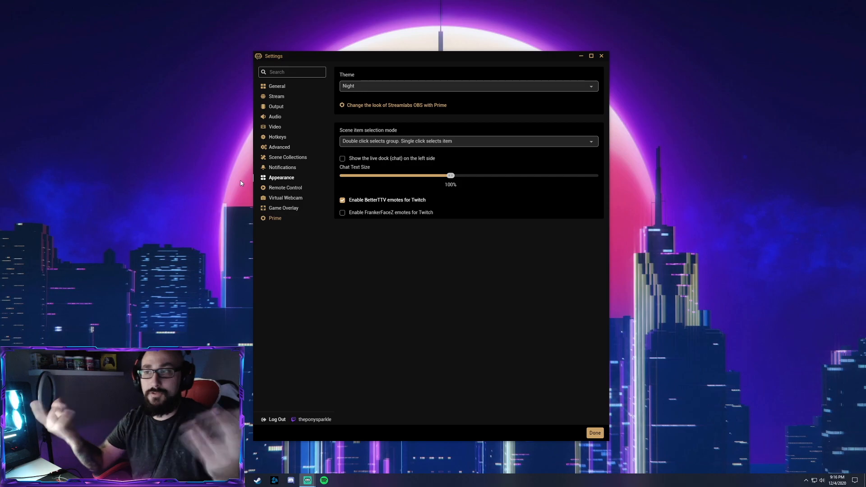
click(287, 189)
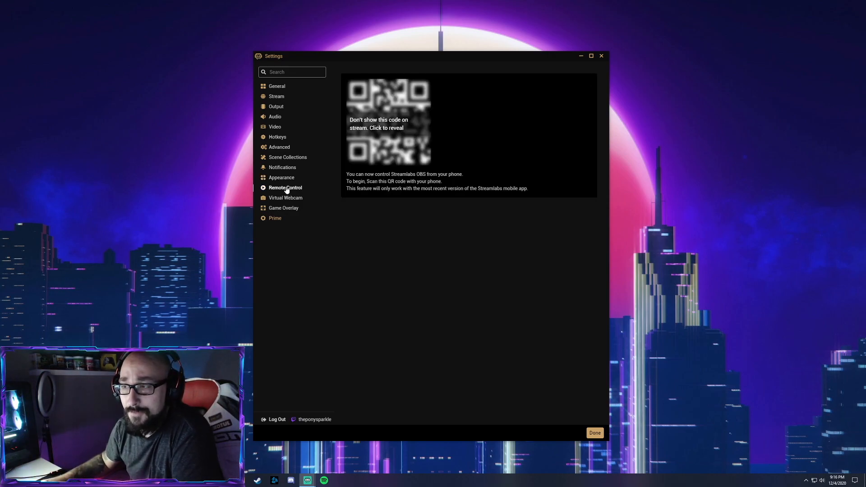
click(285, 198)
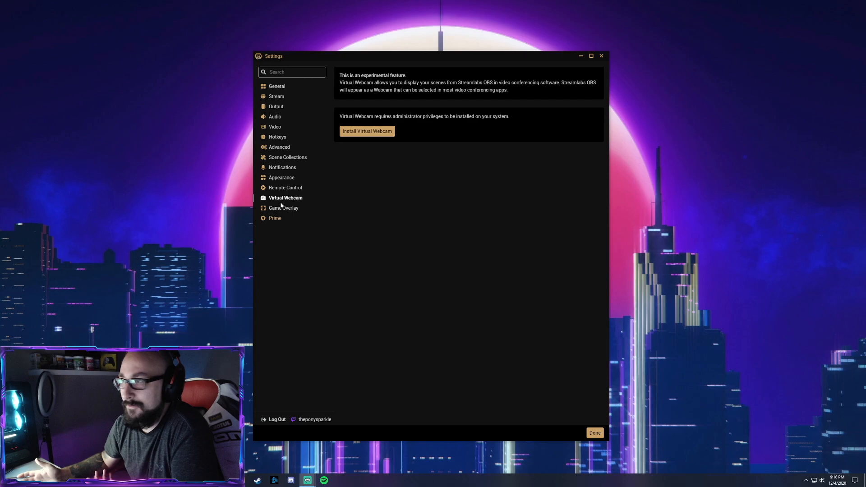
click(288, 209)
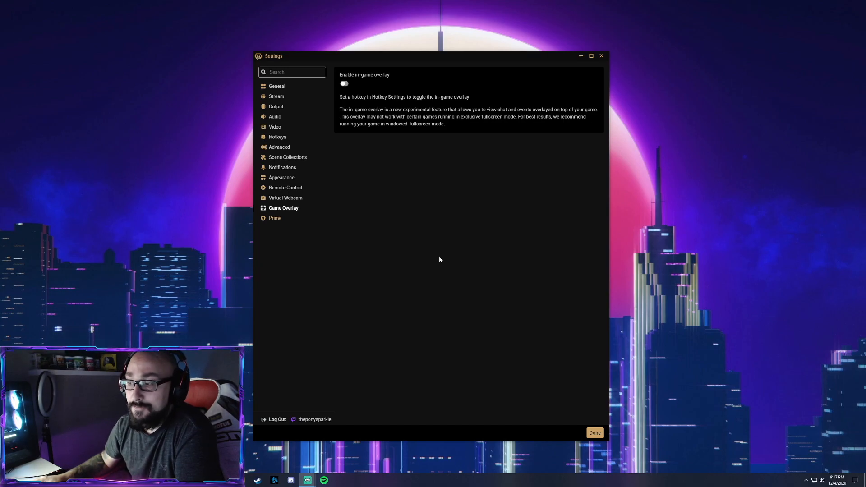
click(277, 87)
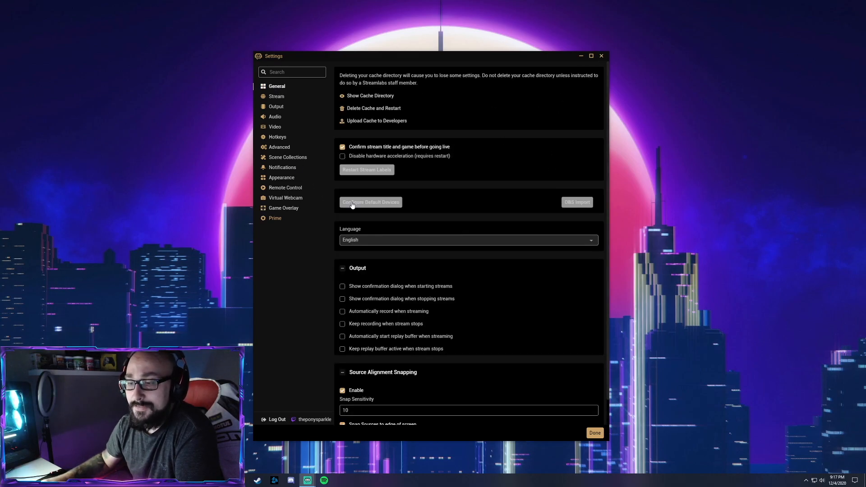
click(602, 56)
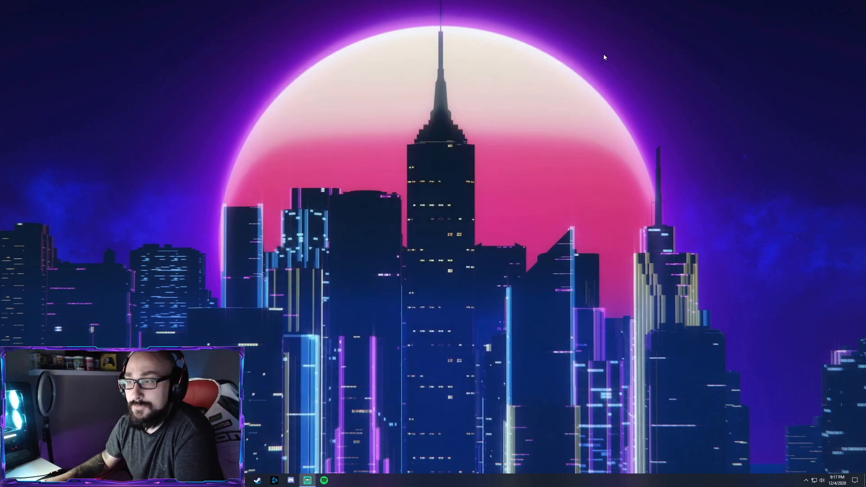
Search Windows for "game mode", check the Game Mode setting, and close the Windows settings
key(super+s)
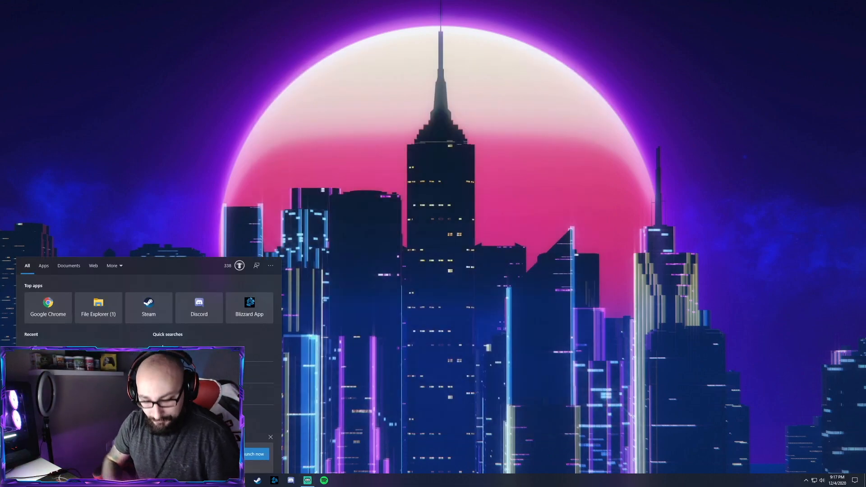
text(game mode)
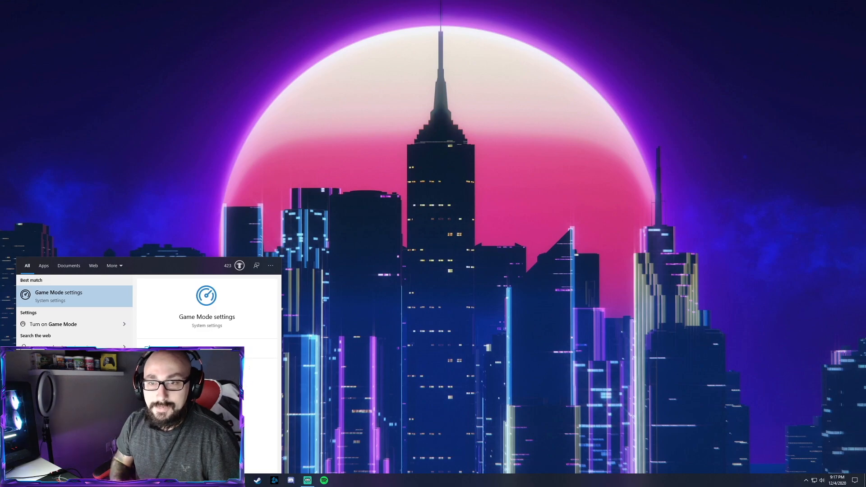
key(Return)
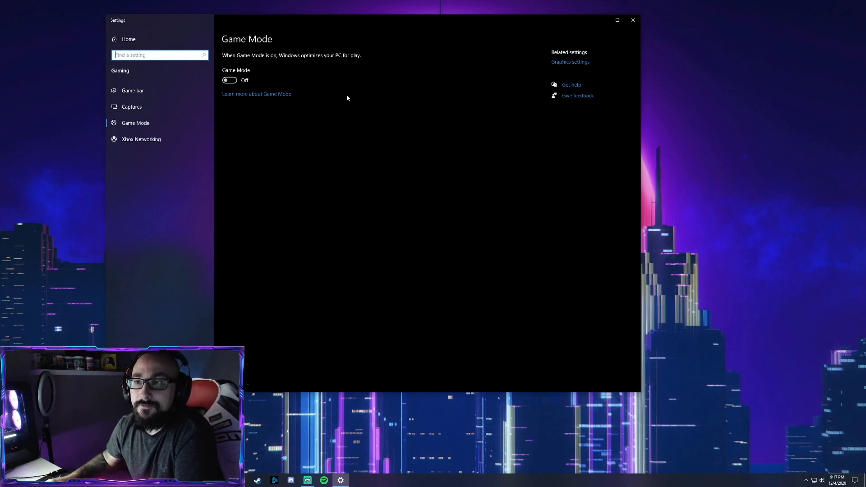
click(633, 21)
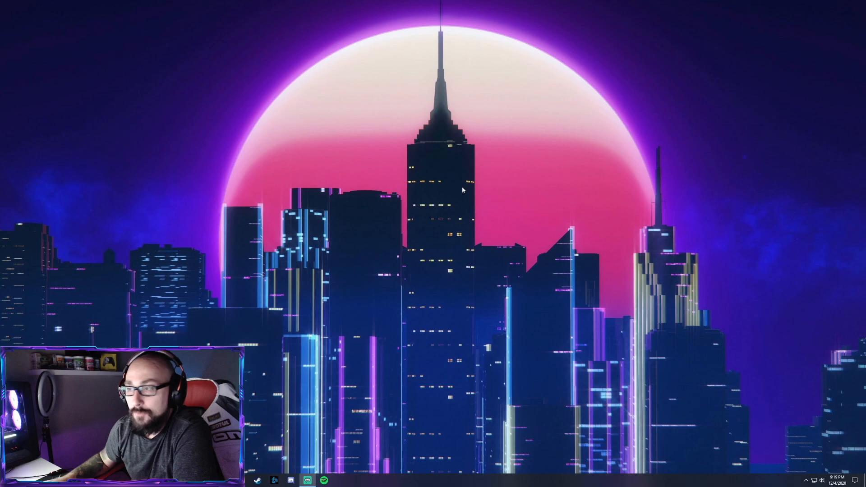
Switch to the NVIDIA Control Panel's Manage 3D Settings page and reduce its maximized window to a smaller one
right_click(506, 194)
click(536, 255)
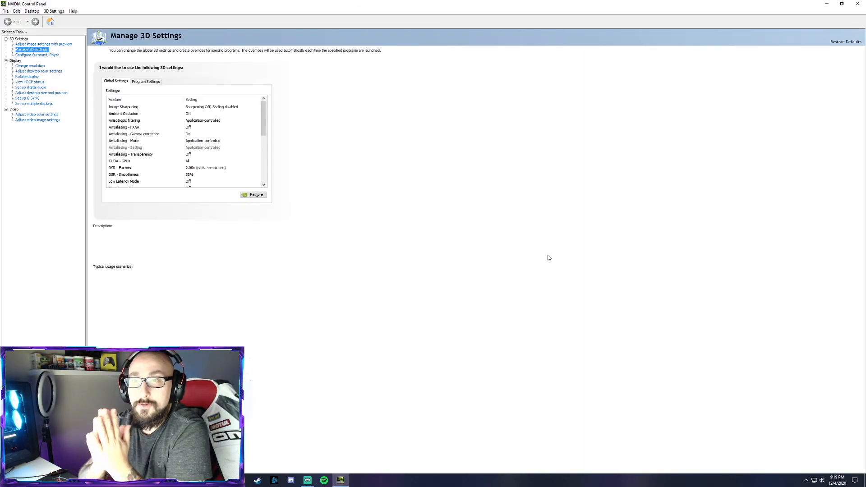
drag(392, 10, 455, 100)
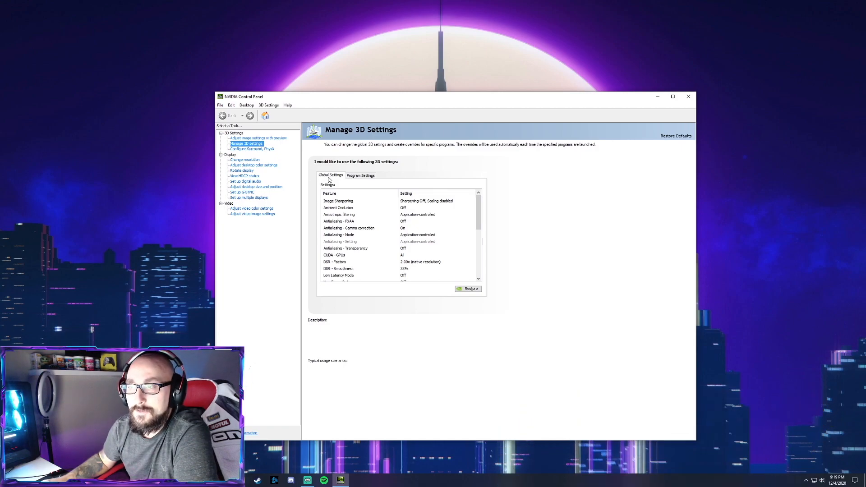
Inspect the power management mode options in the global 3D settings without changing the selection, and close the NVIDIA Control Panel
drag(478, 210, 479, 234)
mouse_move(350, 248)
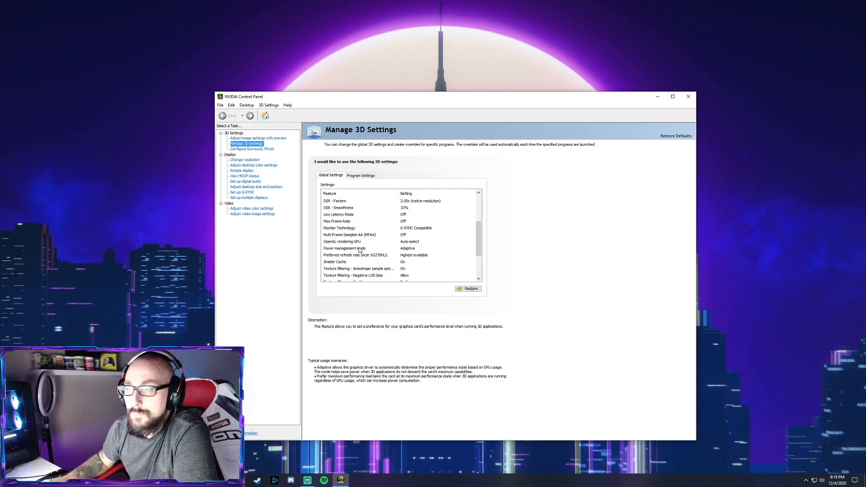
click(411, 249)
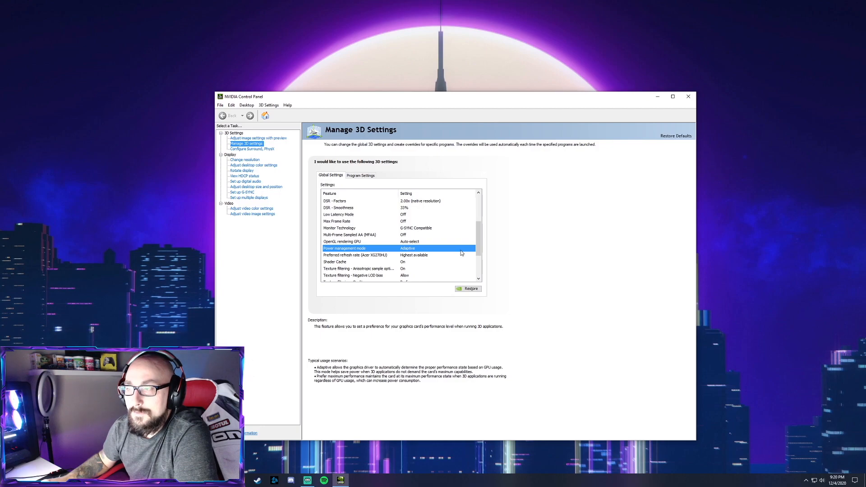
click(454, 251)
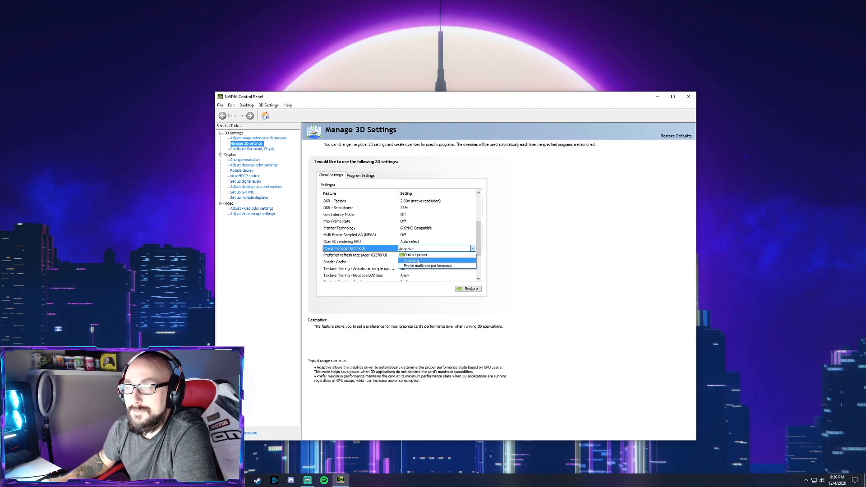
click(526, 255)
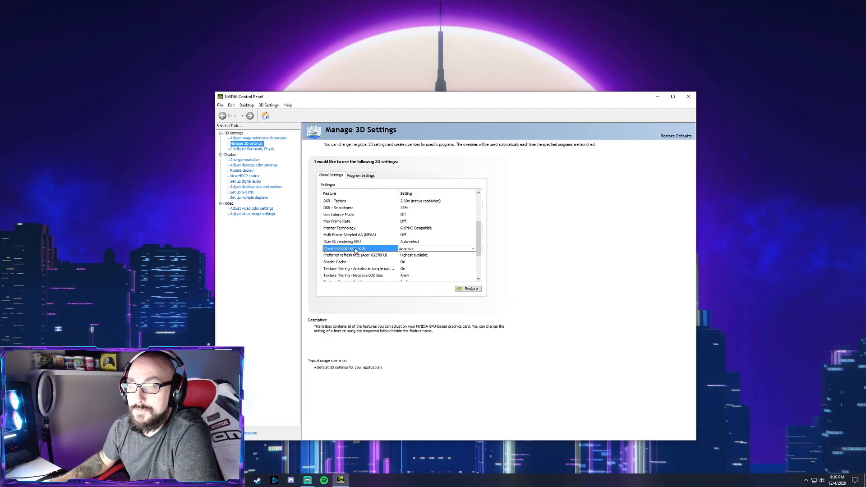
click(689, 96)
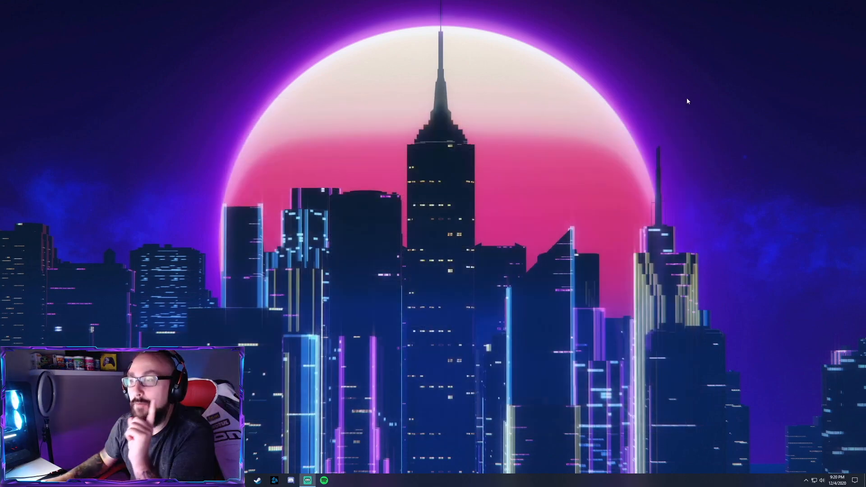